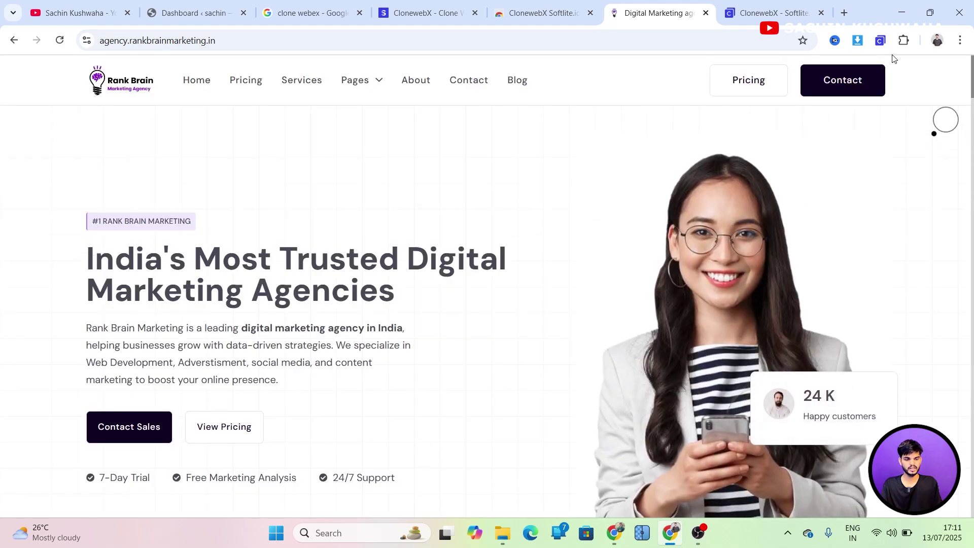
- Add the Rank Brain Marketing home page to the agency project with the ClonewebX extension
left_click(880, 40)
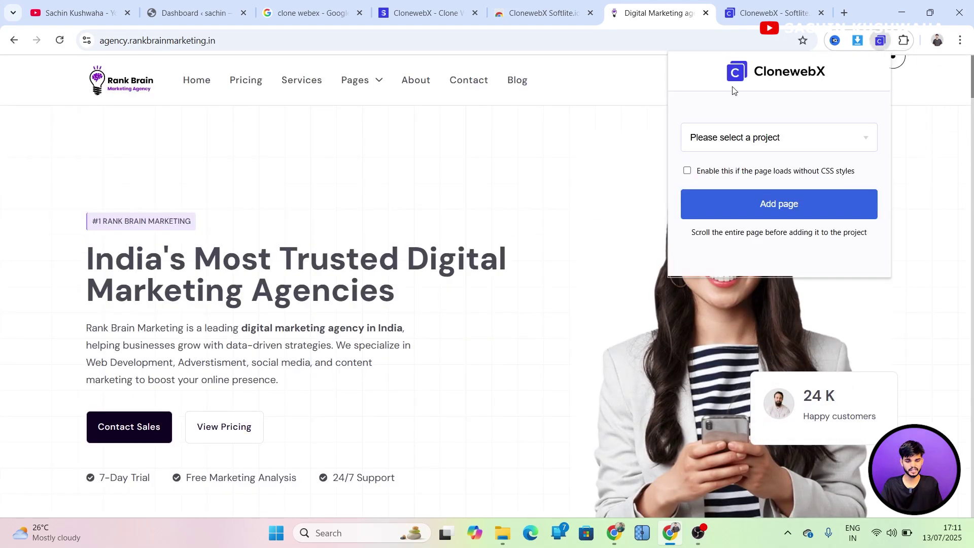
left_click(716, 142)
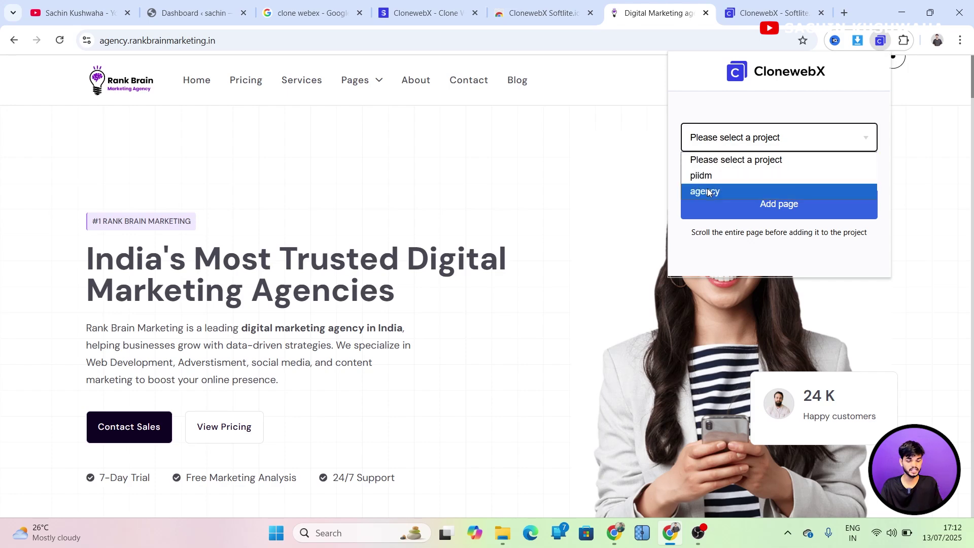
left_click(708, 192)
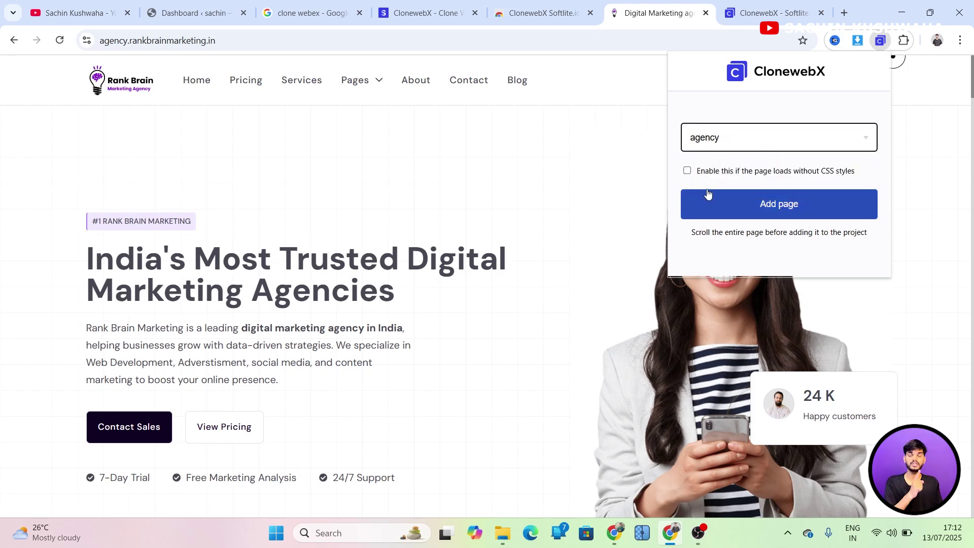
left_click(729, 208)
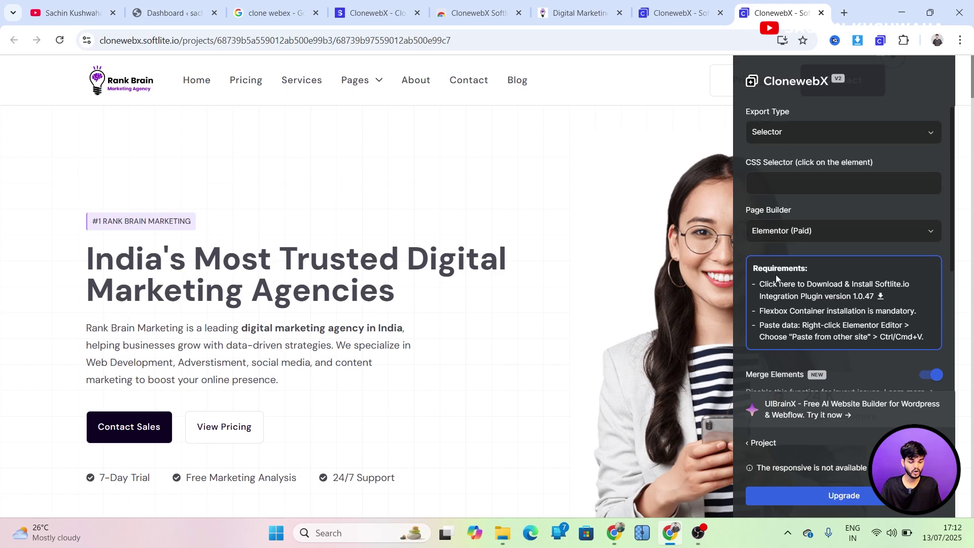
- Set the ClonewebX export type to Entire Page for the captured home page
scroll(817, 275, "down", 4)
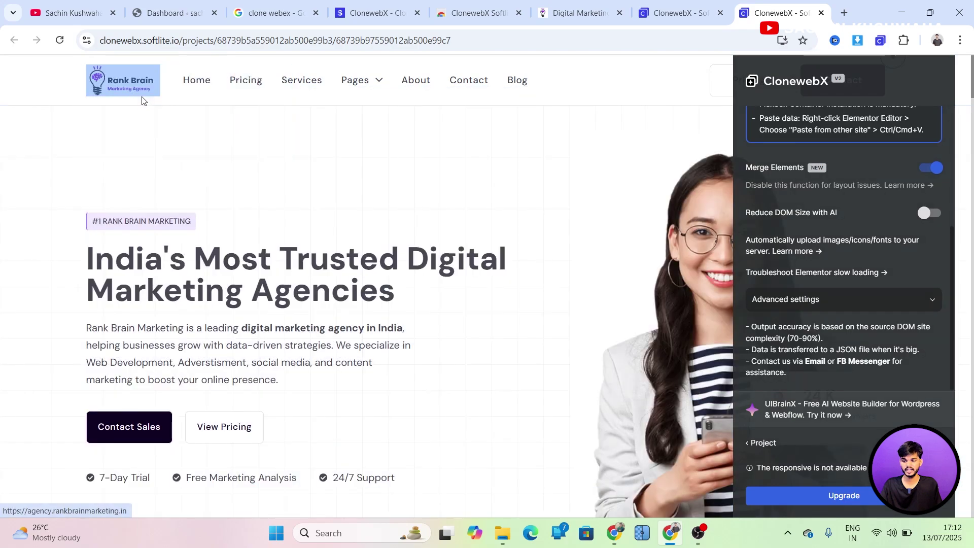
scroll(428, 170, "down", 8)
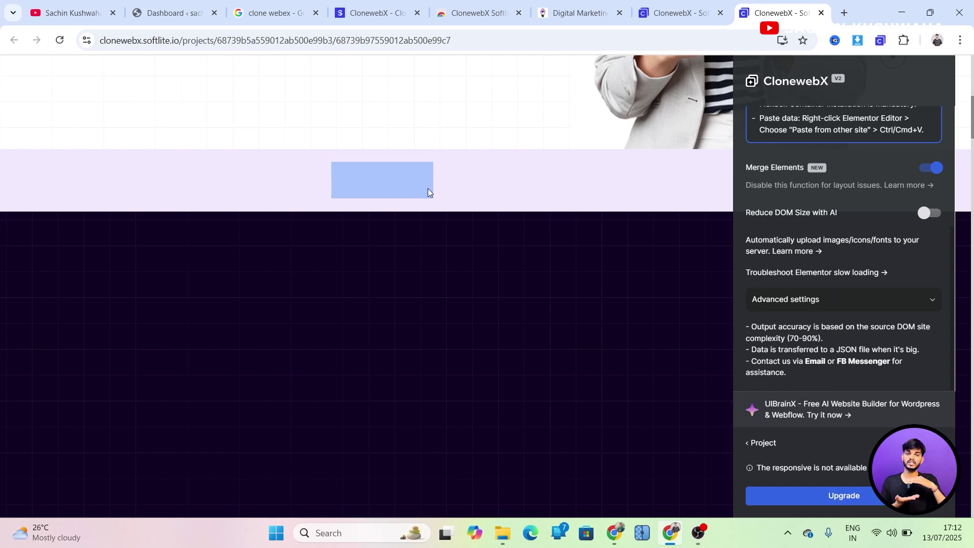
scroll(828, 171, "up", 4)
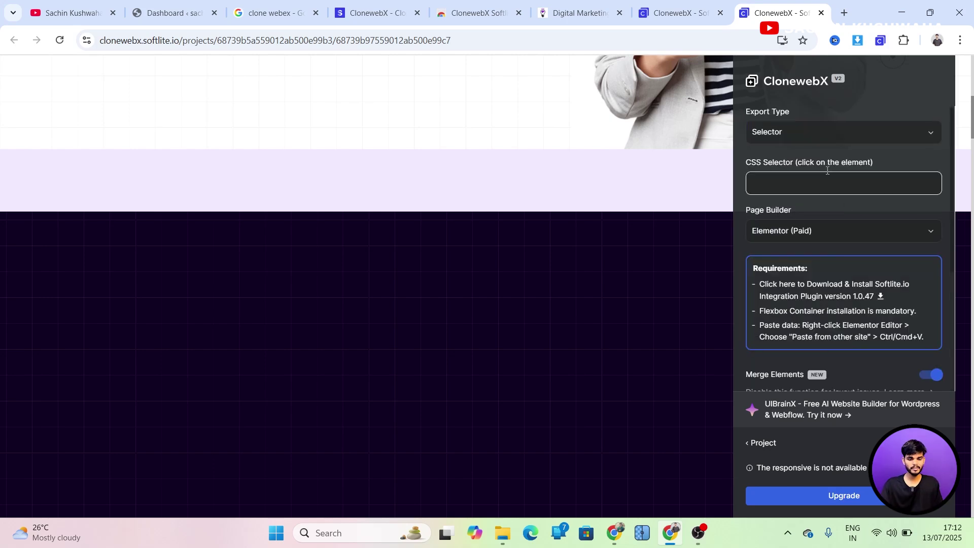
left_click(772, 131)
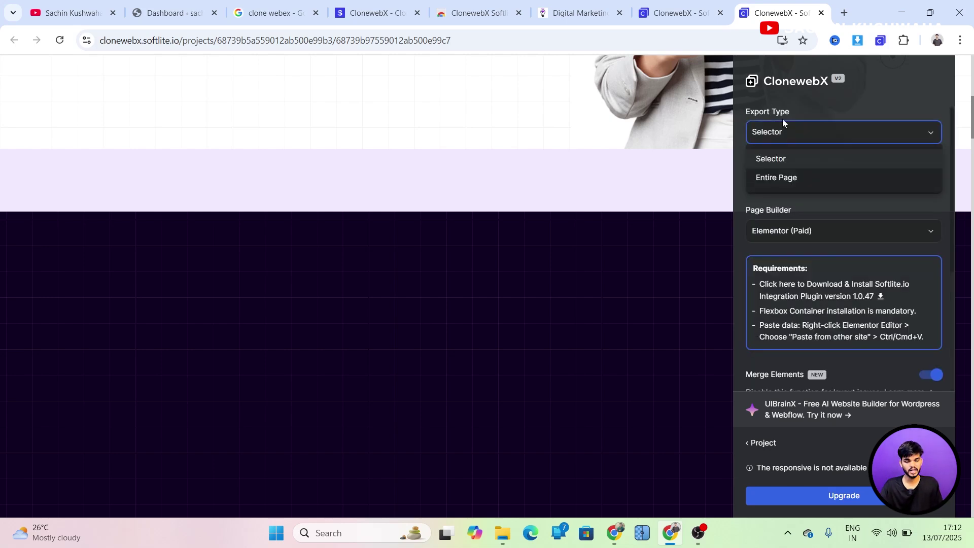
left_click(775, 178)
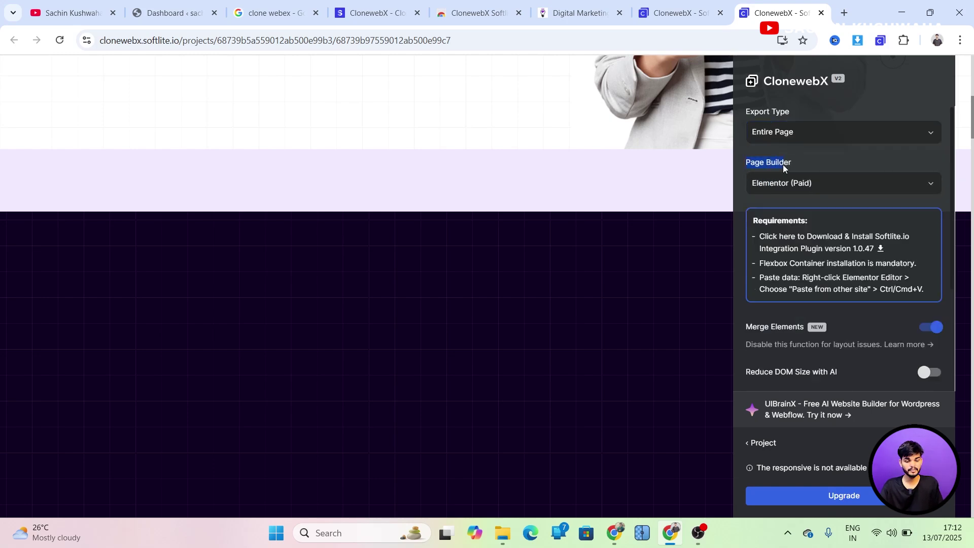
left_click(816, 163)
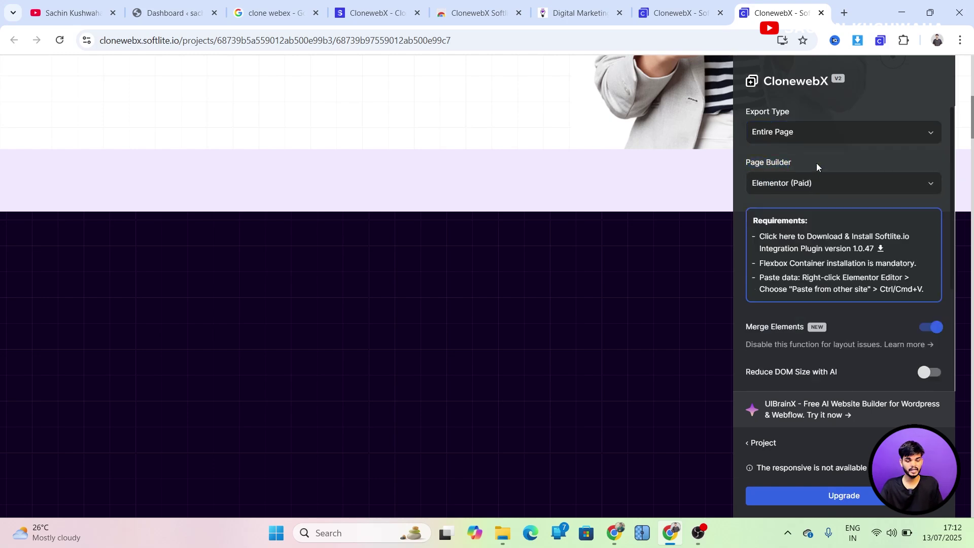
- Review the available page builders and choose Gutenberg as the export's page builder
left_click(800, 191)
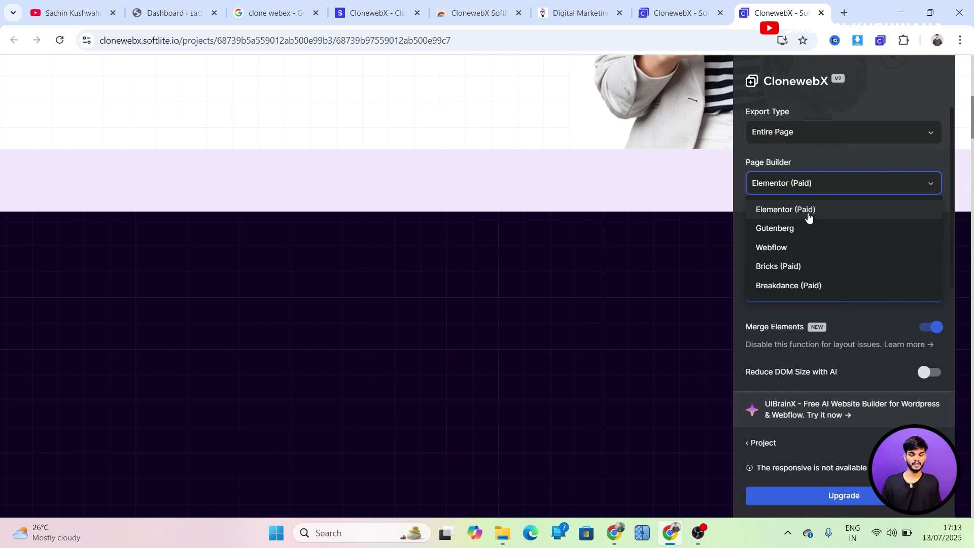
left_click(774, 212)
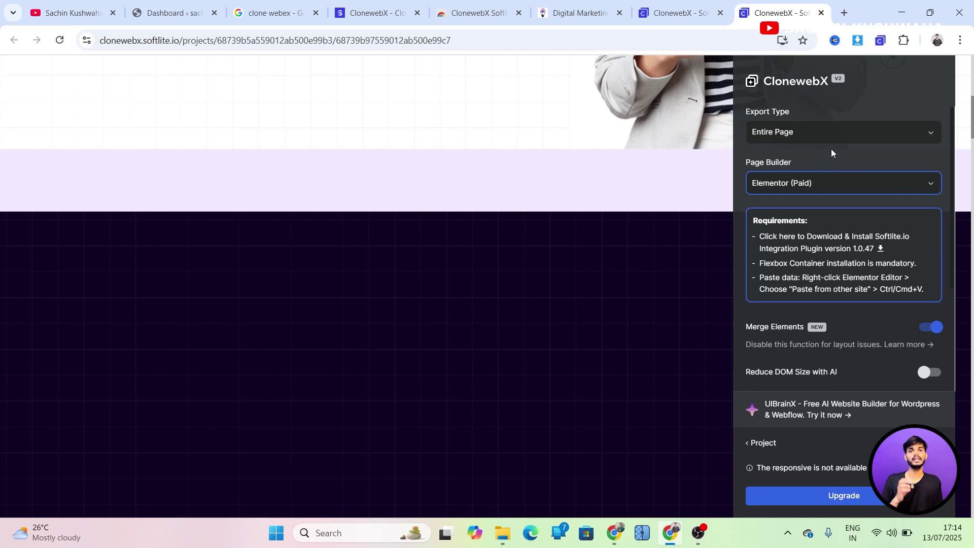
left_click(830, 179)
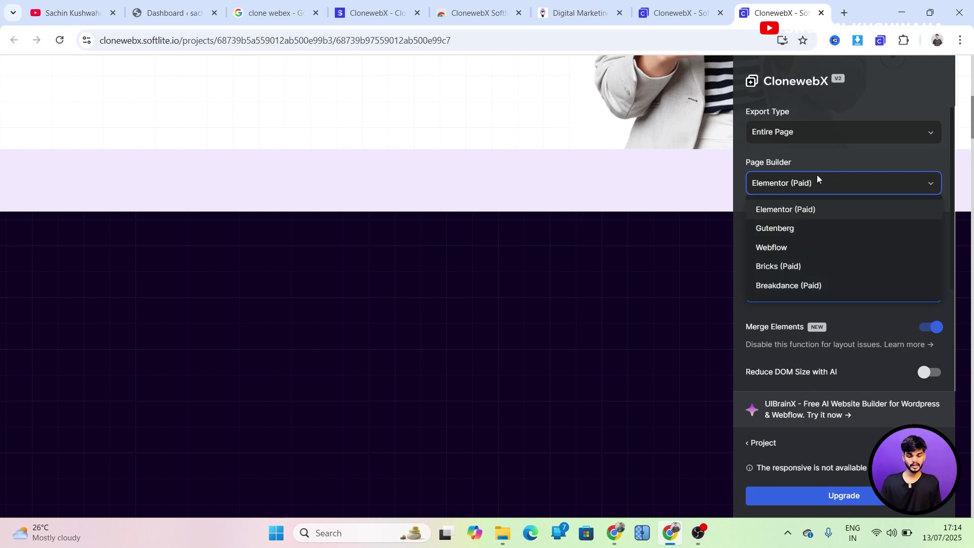
left_click(792, 229)
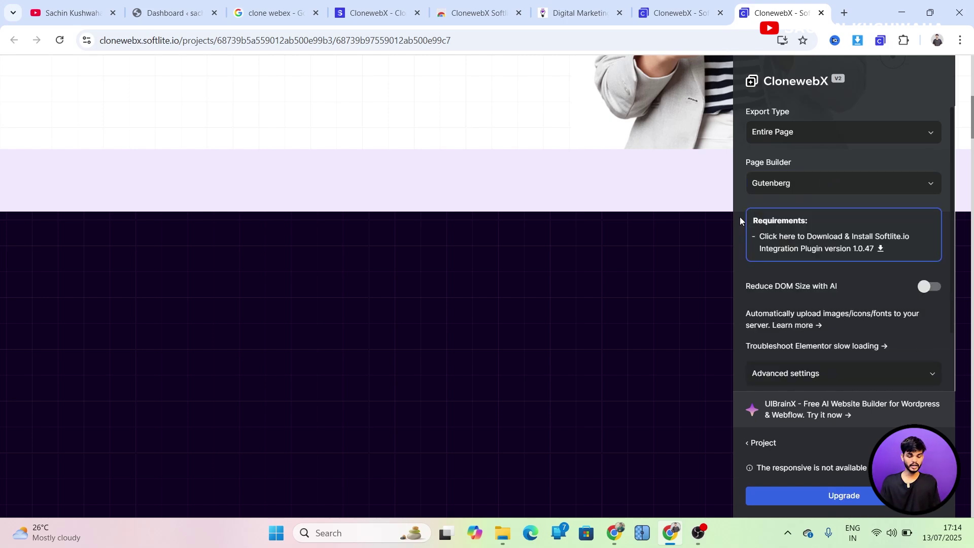
- Download the required Softlite.io Integration Plugin version 1.0.47 and check it in the recent downloads
scroll(740, 217, "down", 2)
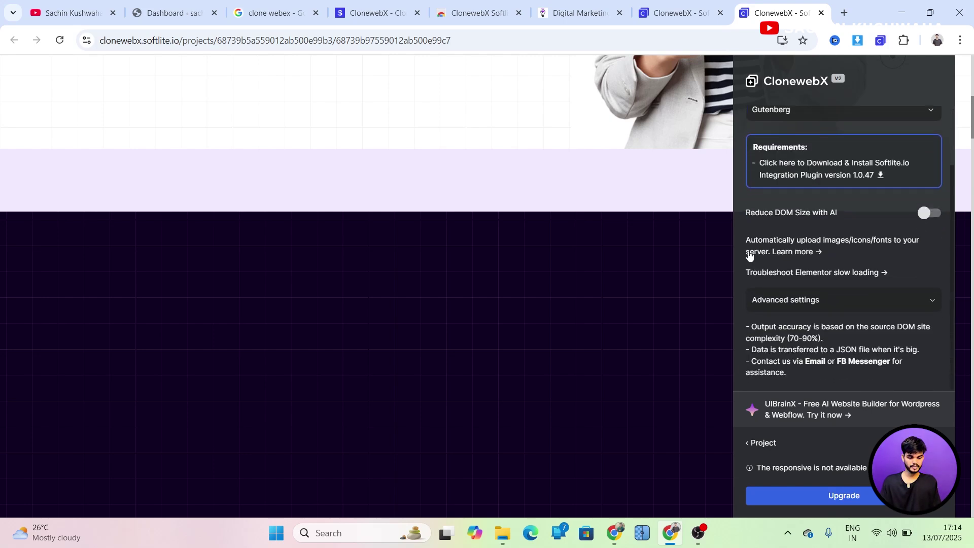
scroll(750, 223, "up", 2)
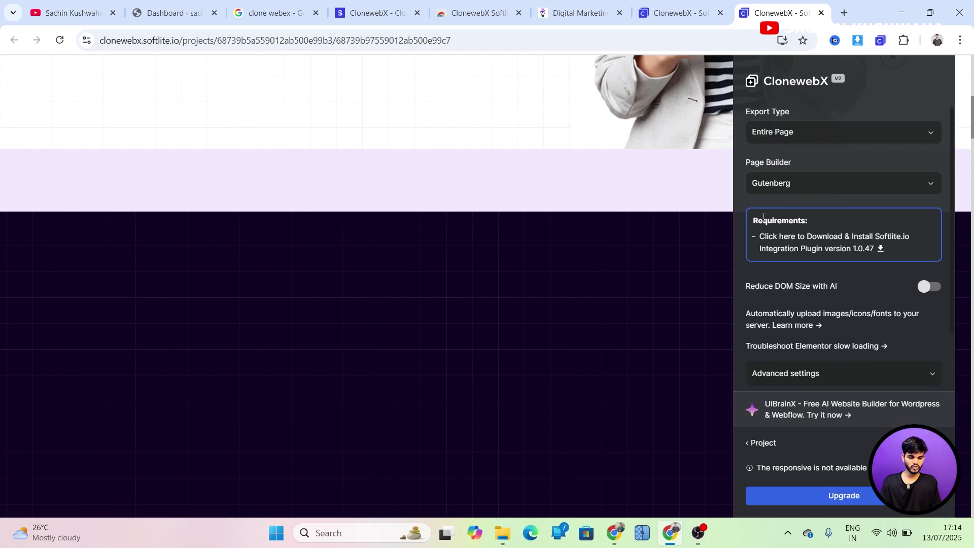
left_click(823, 238)
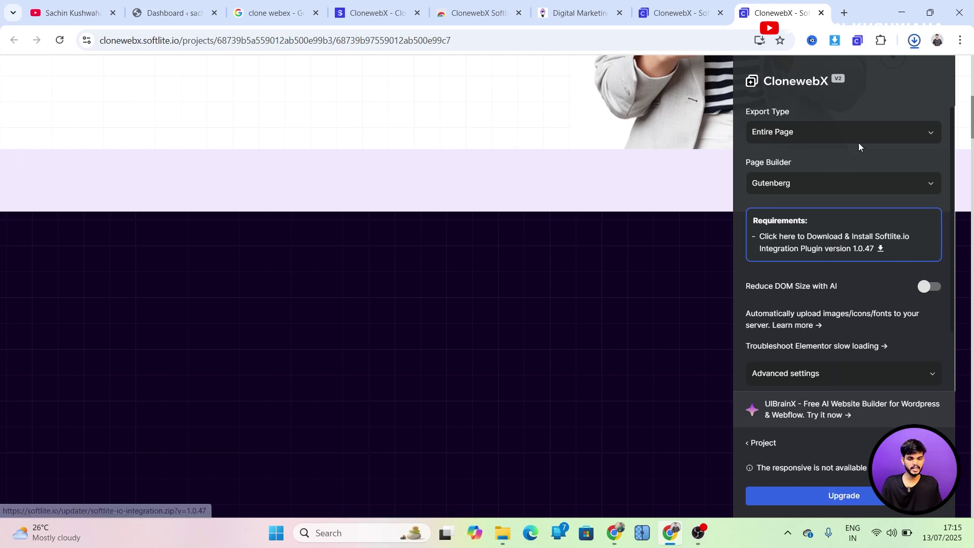
left_click(914, 44)
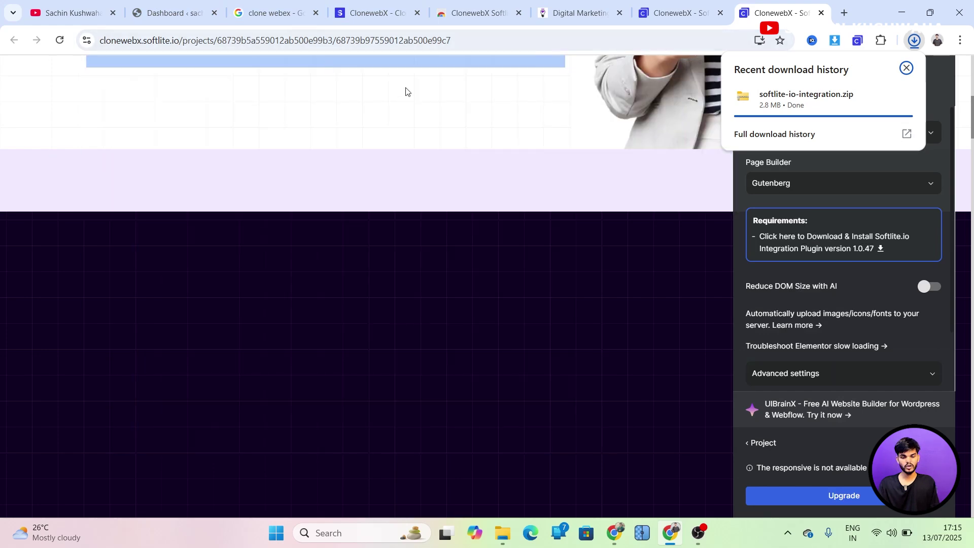
- Switch to the WordPress admin site and open the upload form for adding a plugin from a zip file
left_click(182, 3)
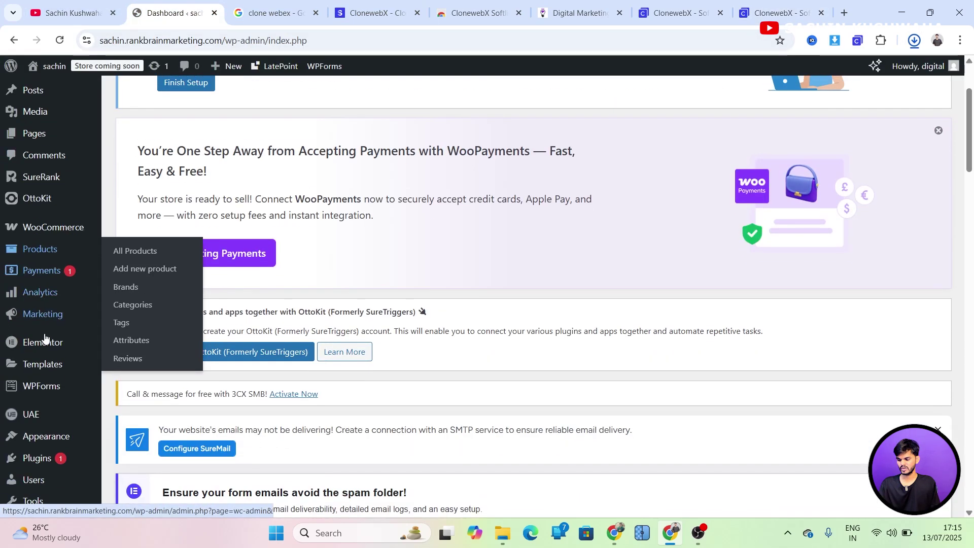
scroll(50, 365, "down", 3)
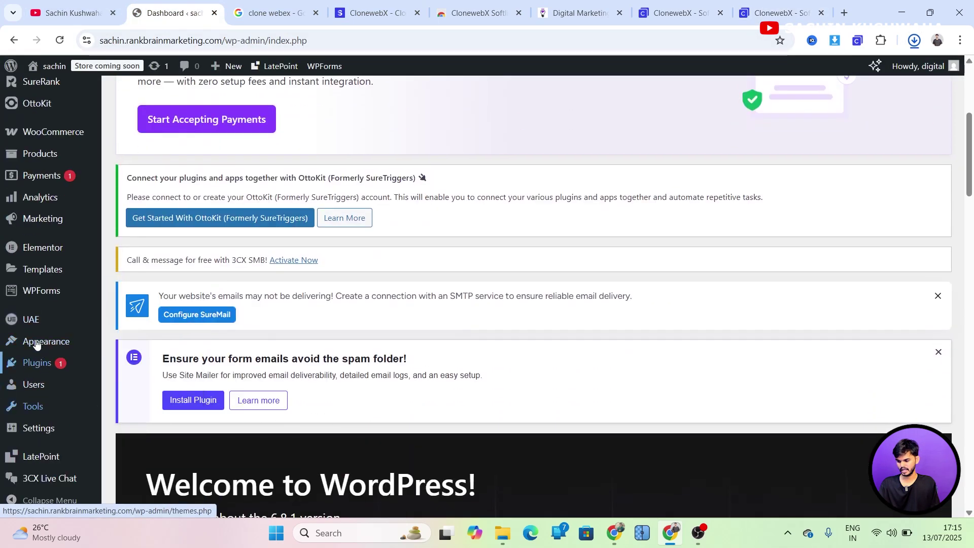
mouse_move(38, 362)
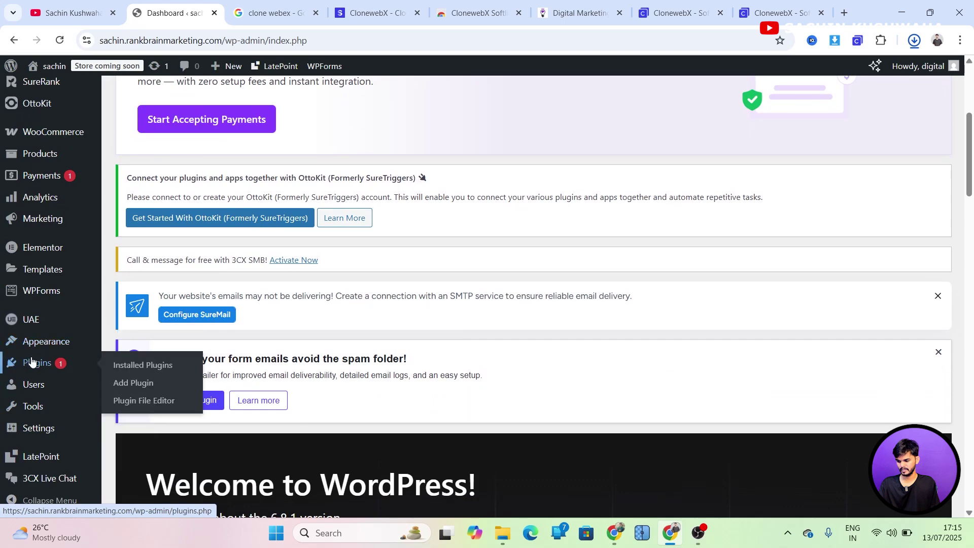
left_click(126, 387)
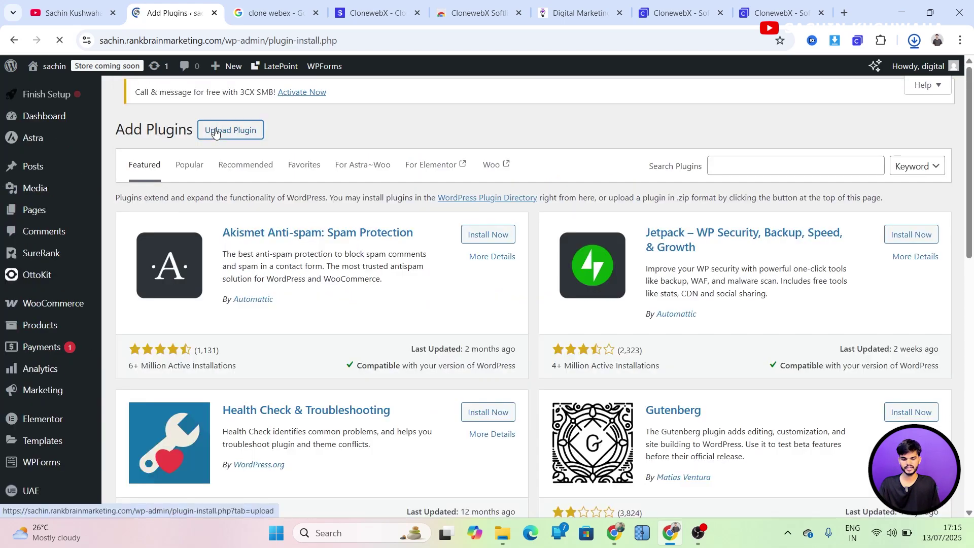
left_click(215, 132)
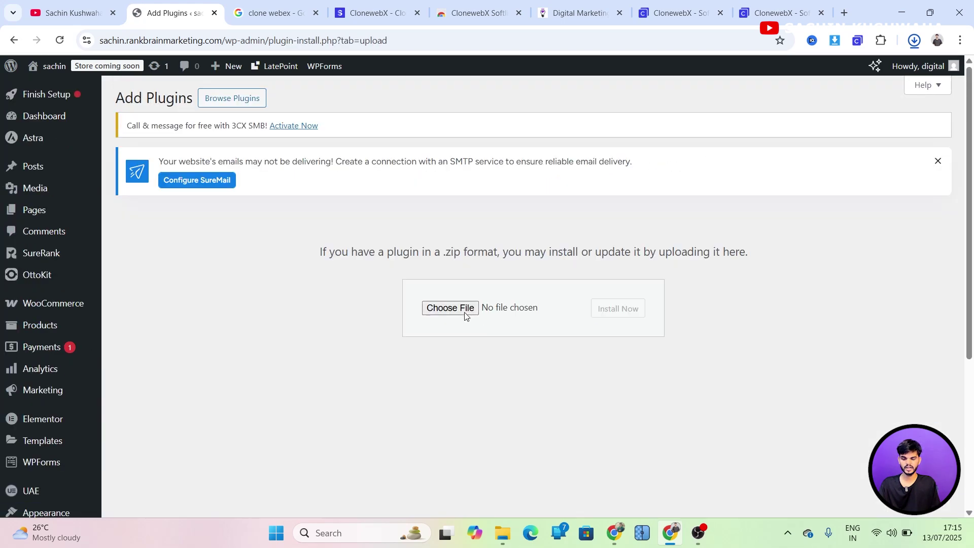
- Upload softlite-io-integration.zip from the Downloads folder and install it as a plugin
left_click(463, 312)
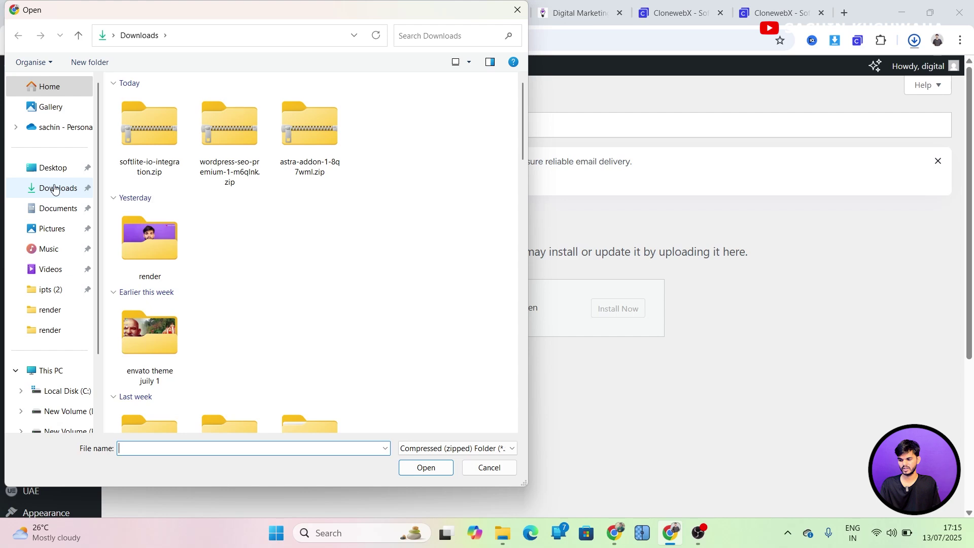
left_click(54, 188)
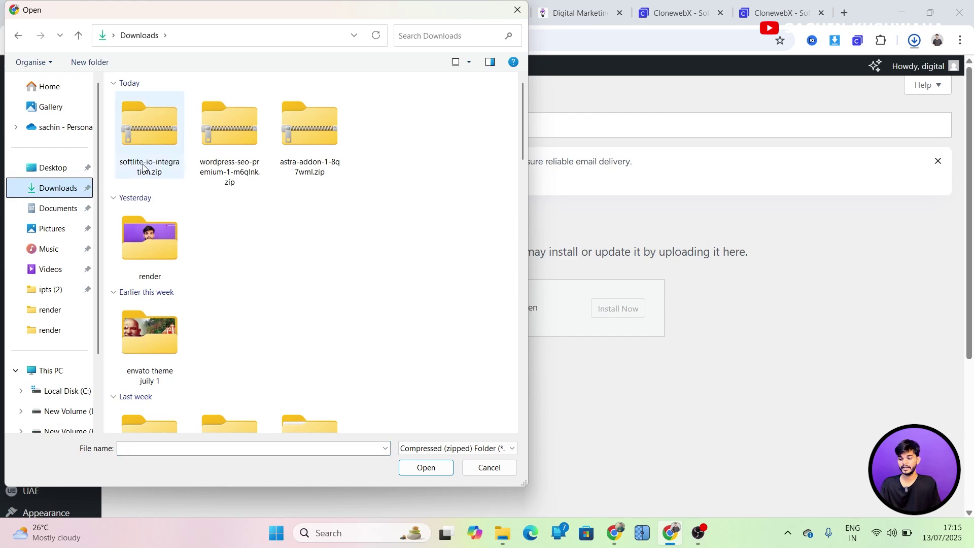
left_click(146, 138)
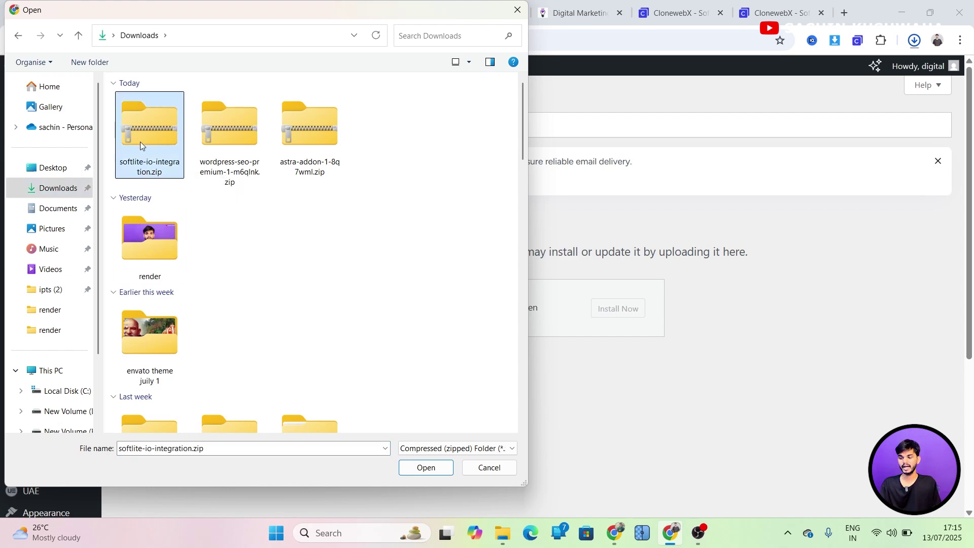
left_click(424, 467)
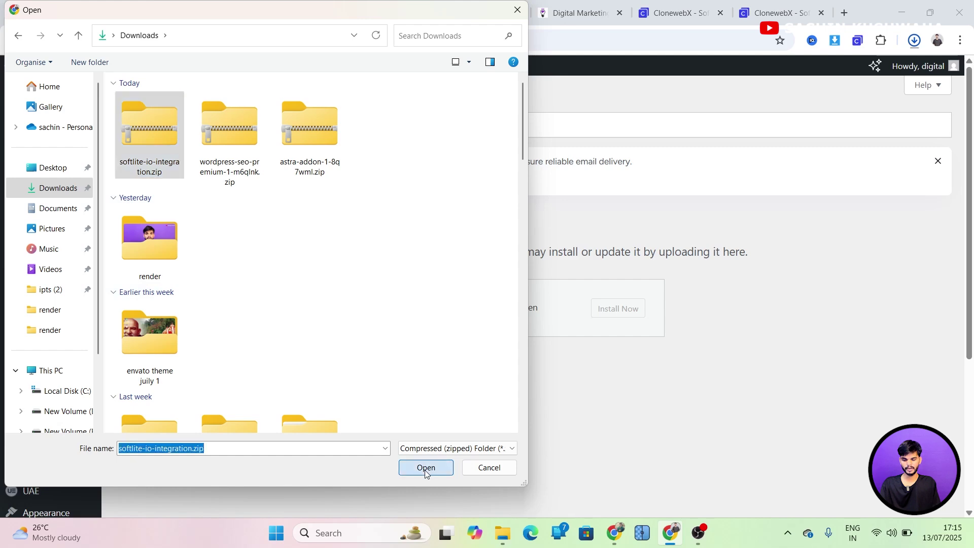
left_click(602, 316)
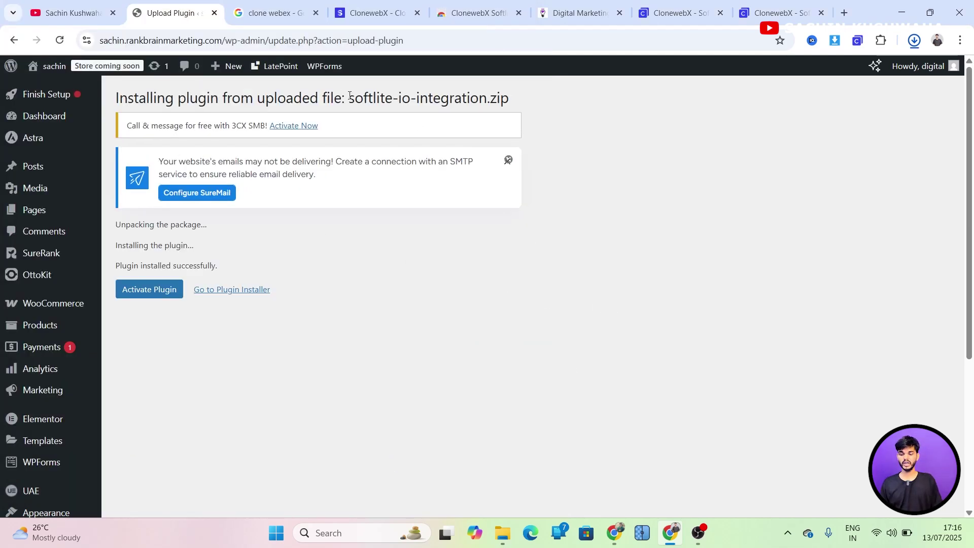
- Activate the uploaded plugin and locate SoftLite.io Integration among the installed plugins
left_click(136, 287)
scroll(234, 341, "down", 6)
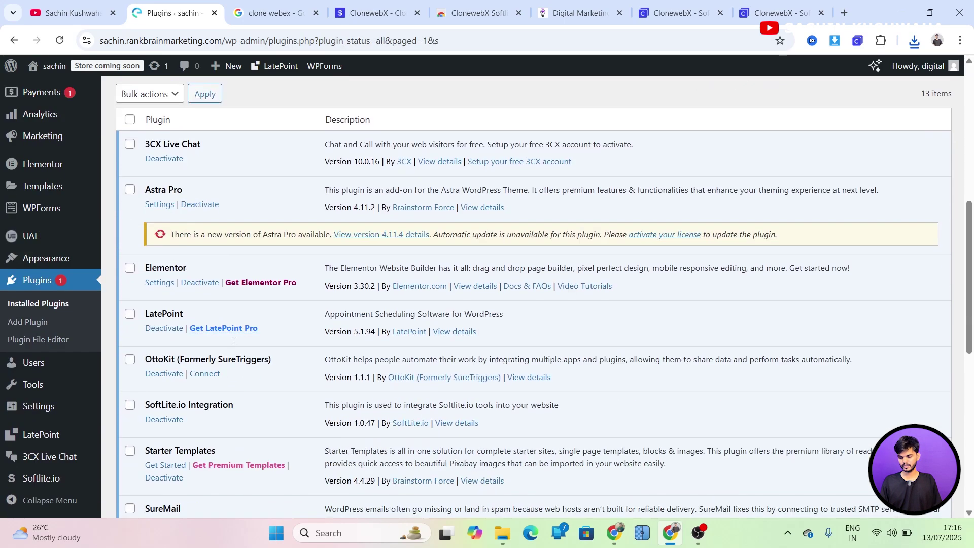
scroll(234, 343, "down", 1)
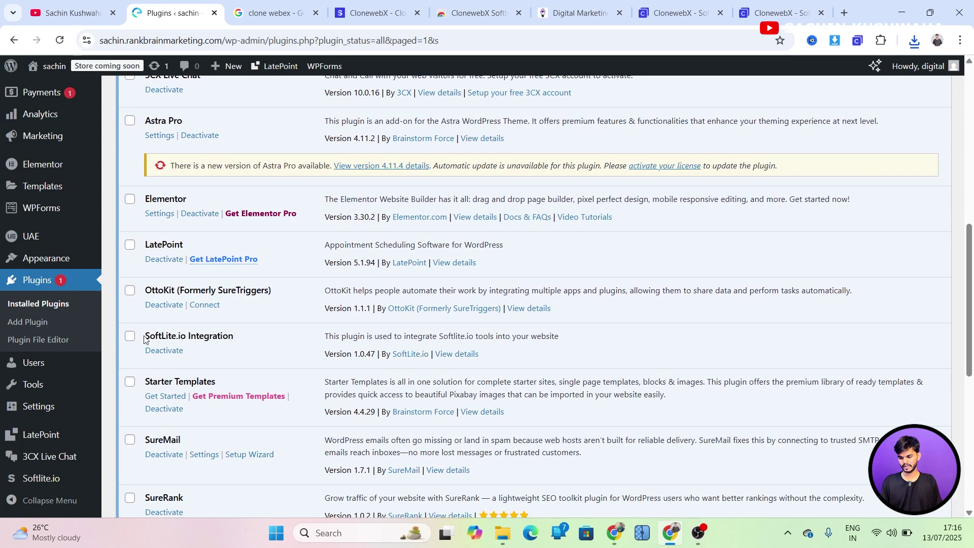
left_click_drag(144, 336, 240, 334)
scroll(240, 334, "down", 3)
scroll(240, 337, "down", 4)
scroll(240, 338, "up", 10)
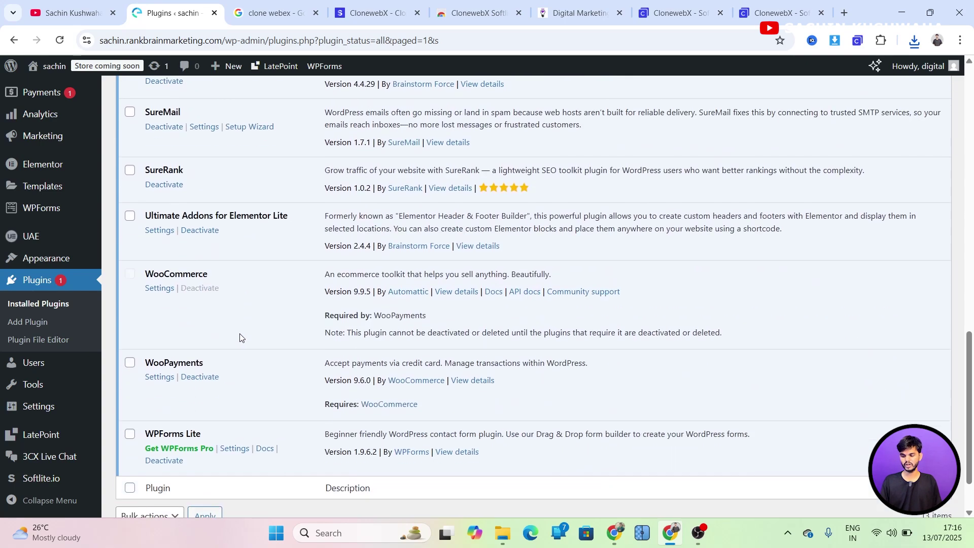
scroll(240, 338, "up", 3)
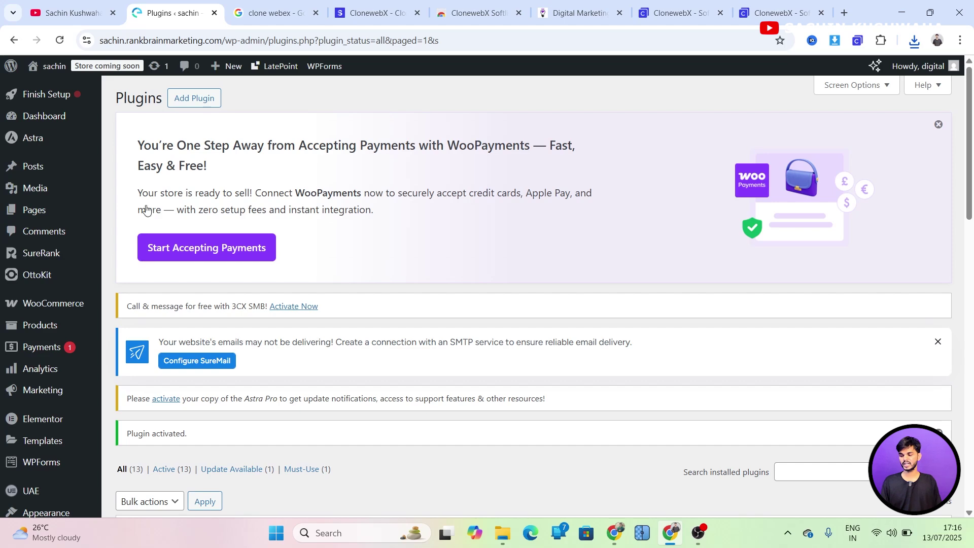
- Open the page for adding another plugin and search the plugin directory for gutenberg
mouse_move(35, 214)
scroll(339, 283, "down", 5)
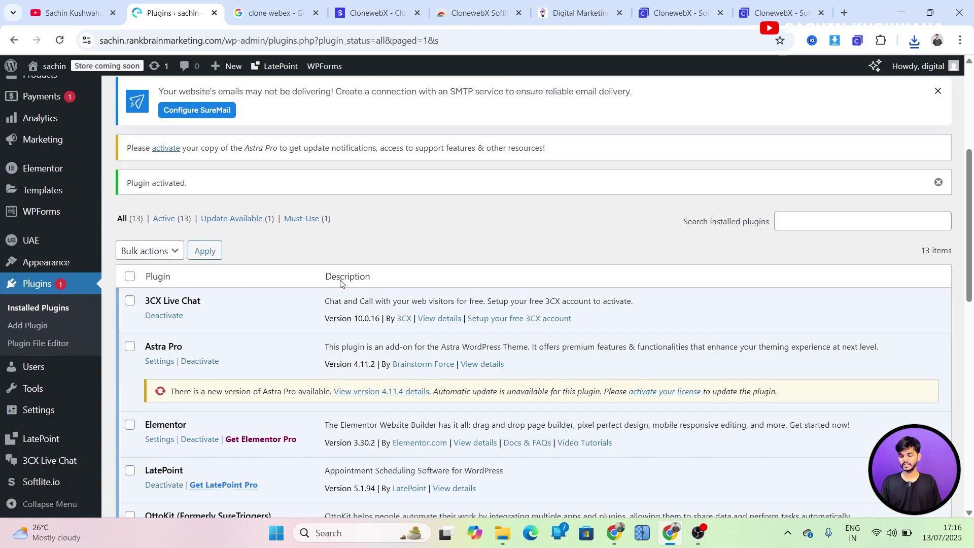
scroll(164, 240, "up", 5)
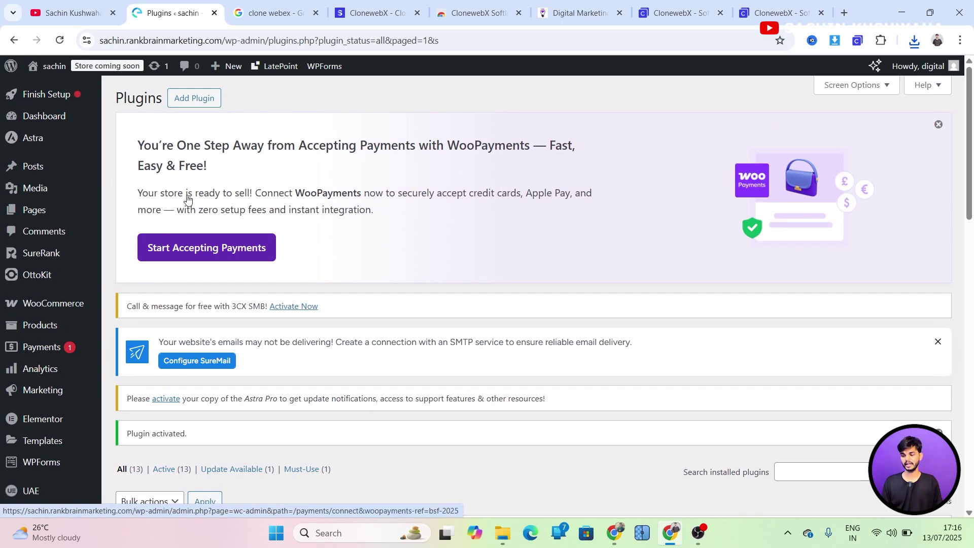
left_click(194, 98)
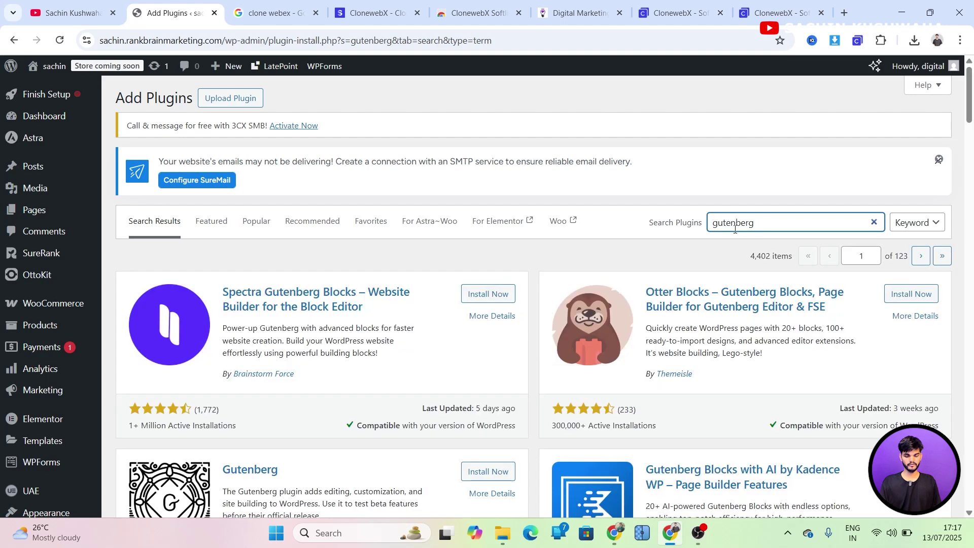
- Install and activate the Gutenberg plugin from the search results, and check it among the installed plugins
scroll(453, 365, "down", 2)
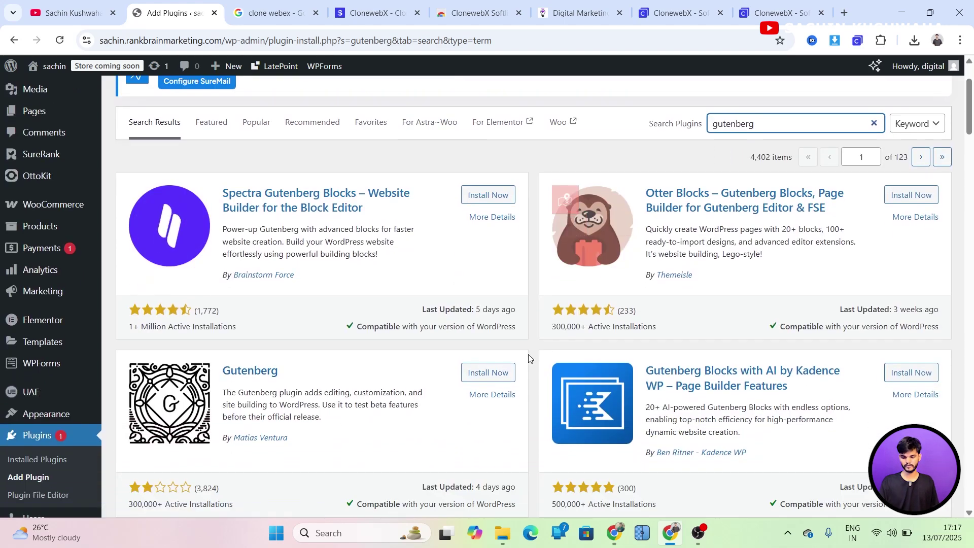
left_click(496, 373)
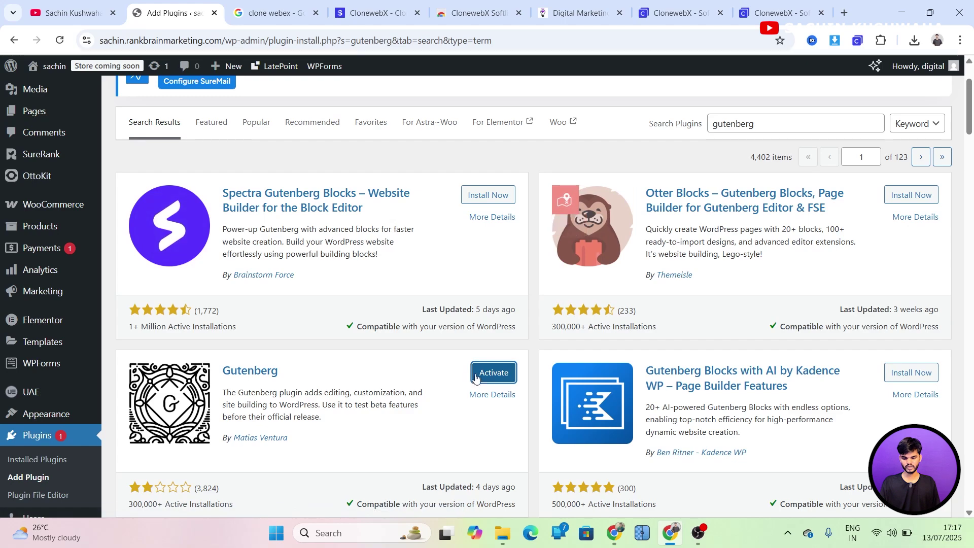
left_click(492, 378)
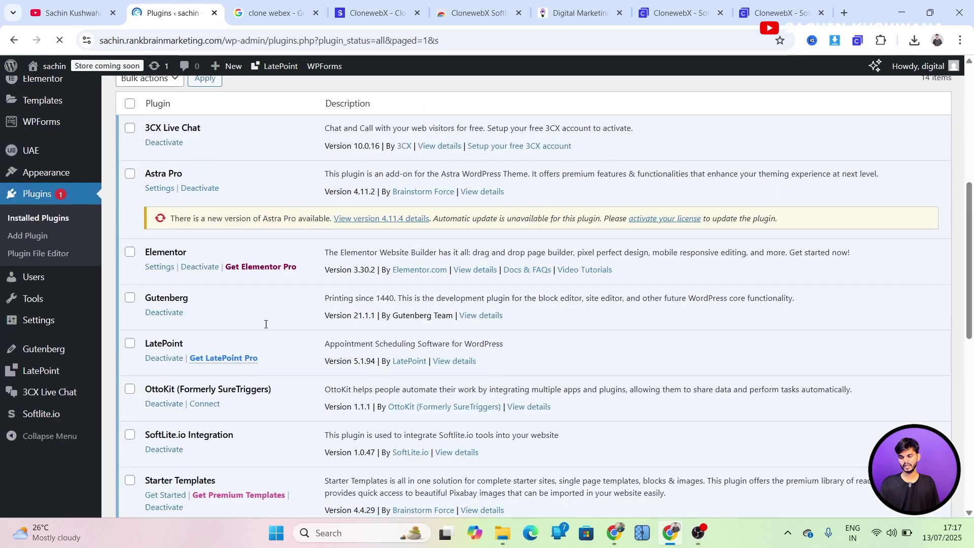
scroll(209, 456, "down", 3)
scroll(209, 459, "down", 5)
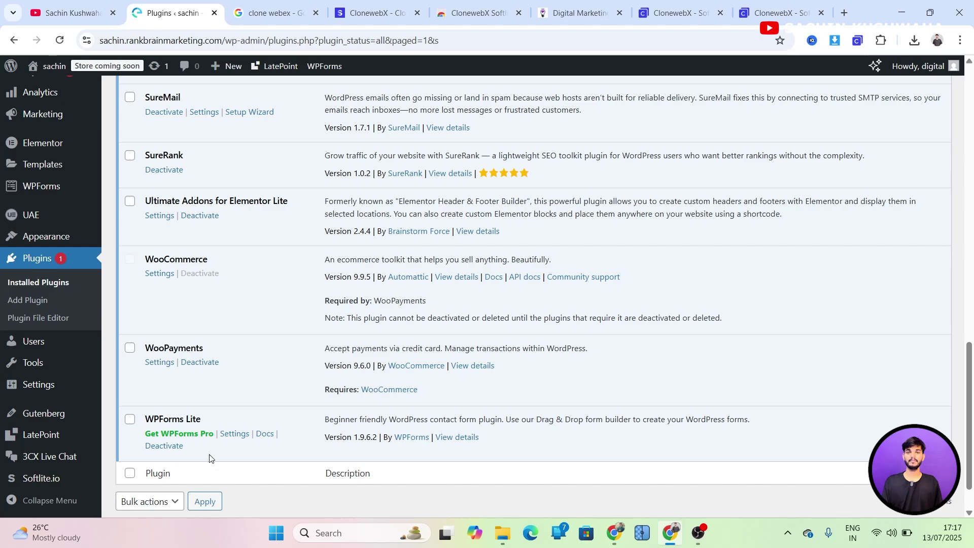
scroll(209, 458, "up", 10)
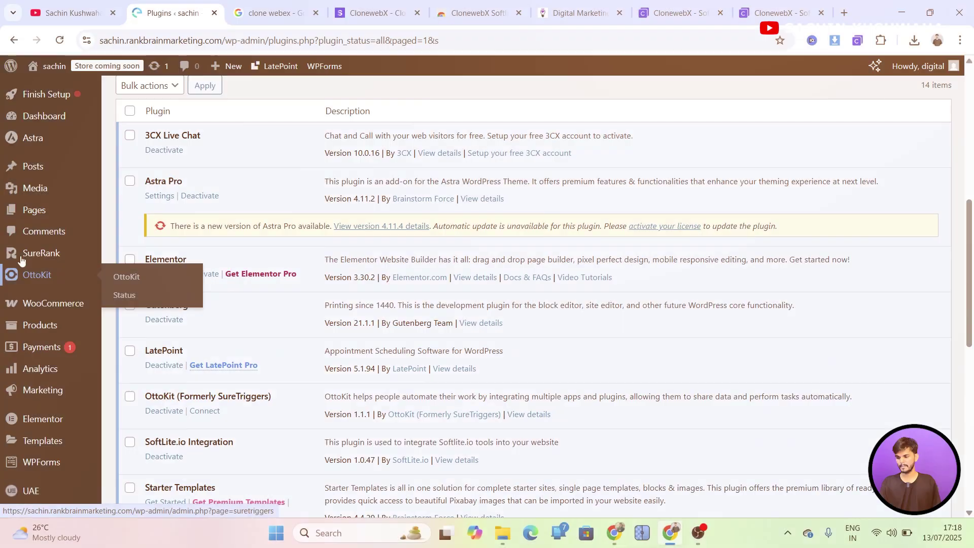
- Create a new WordPress page titled "Ai Pages" and publish it
left_click(133, 214)
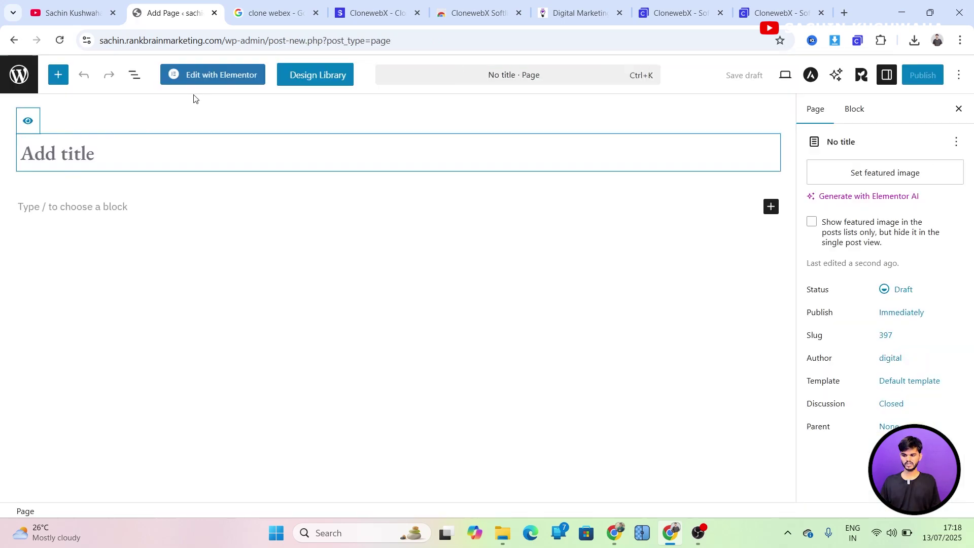
type("Ai ")
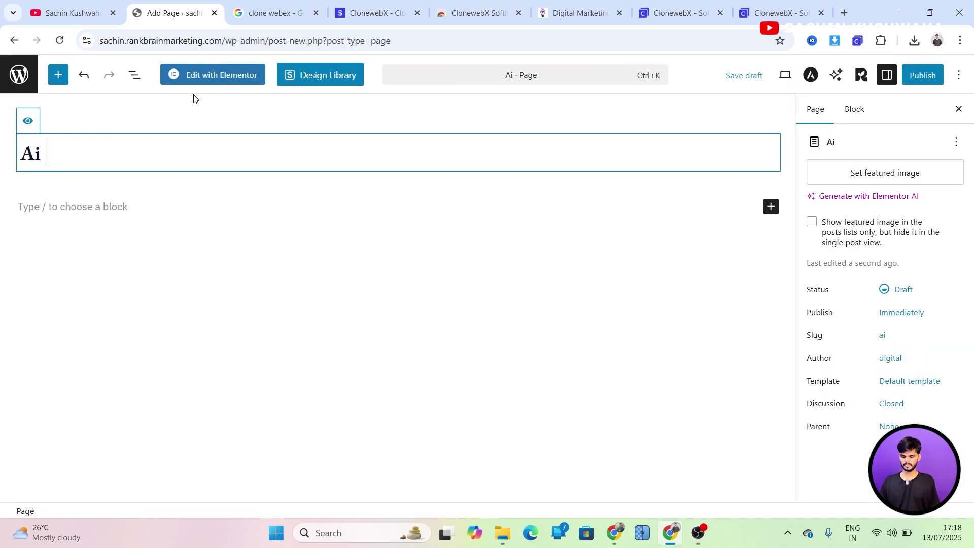
type("Pages")
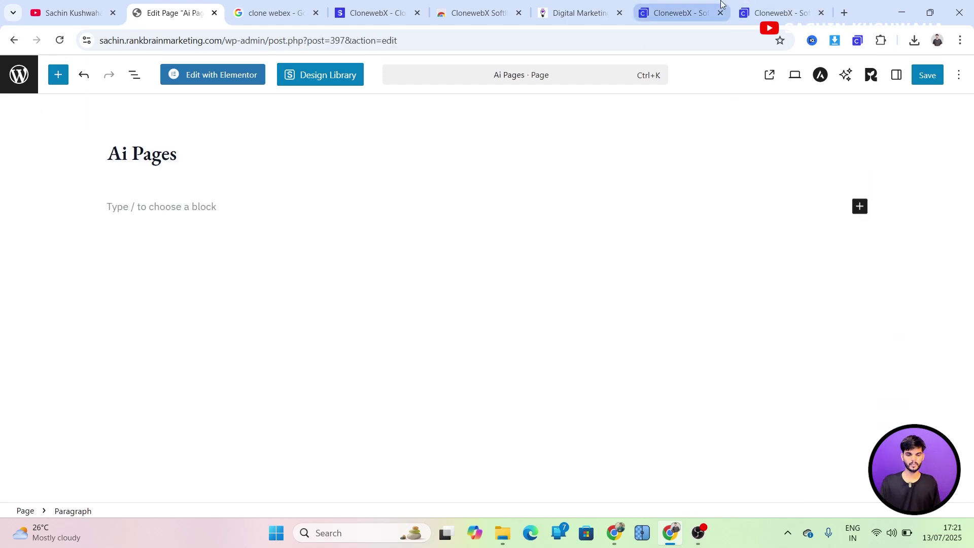
- Switch to the ClonewebX preview of the agency home page and review its Entire Page and Gutenberg export settings
left_click(706, 4)
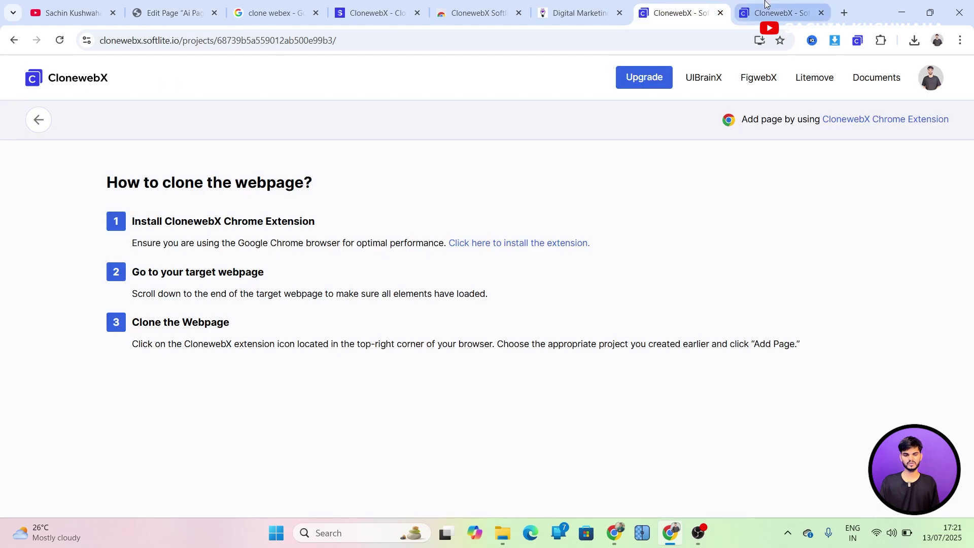
left_click(777, 11)
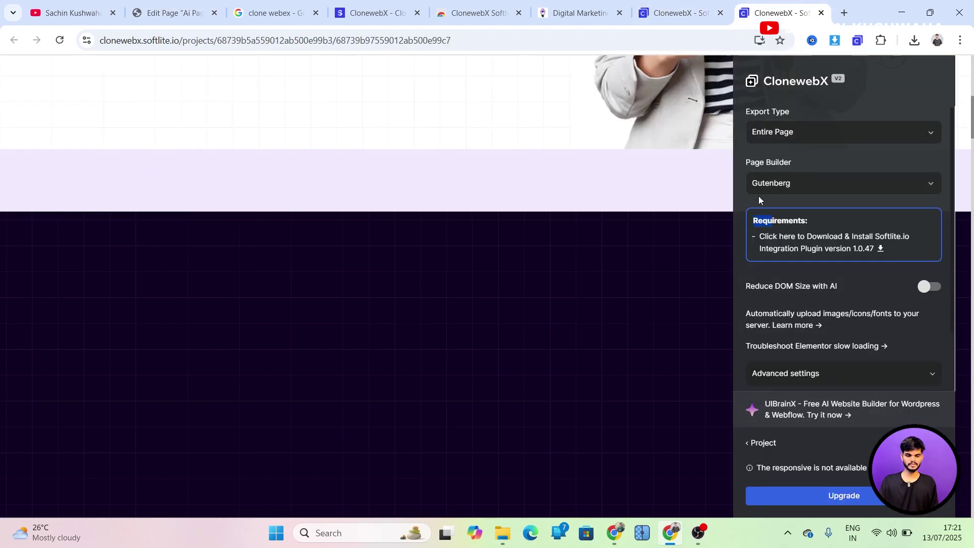
scroll(573, 246, "up", 10)
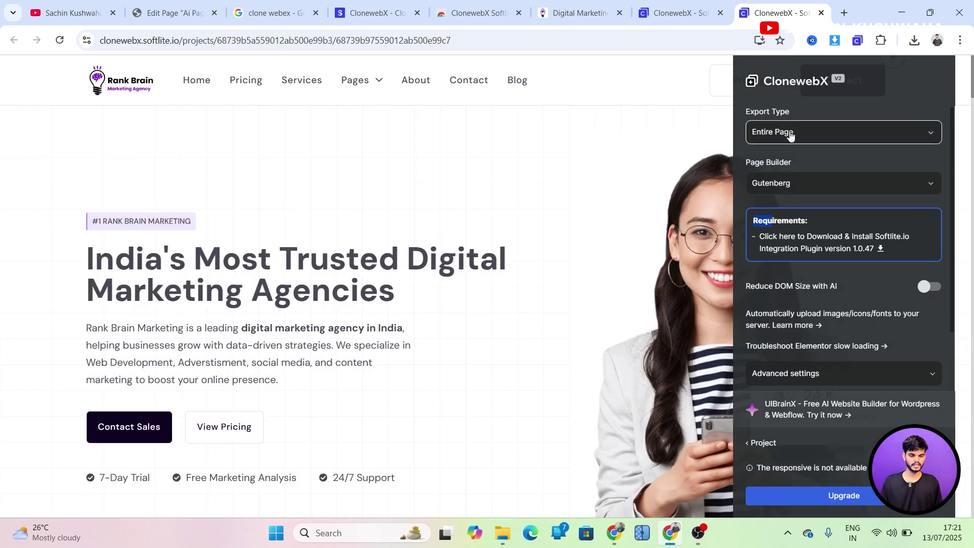
left_click(739, 221)
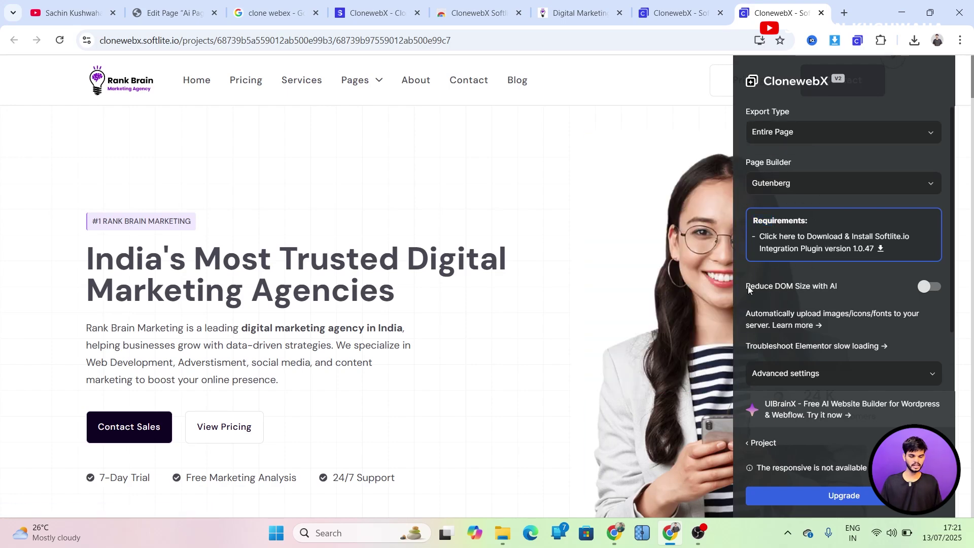
- Enable Reduce DOM Size with AI at the Standard (recommended) level and copy the entire page for Gutenberg
scroll(749, 289, "down", 2)
left_click(937, 214)
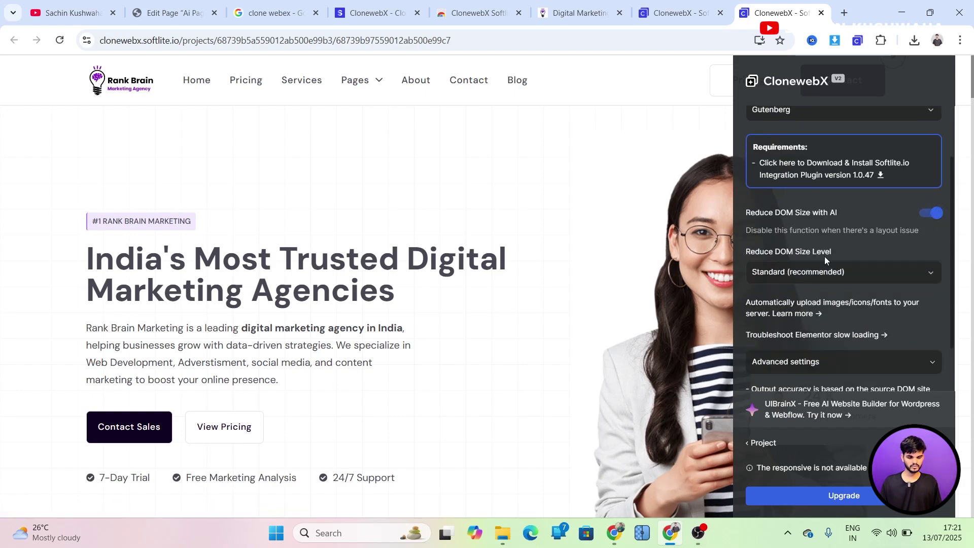
scroll(837, 316, "down", 1)
scroll(836, 316, "up", 2)
left_click(836, 316)
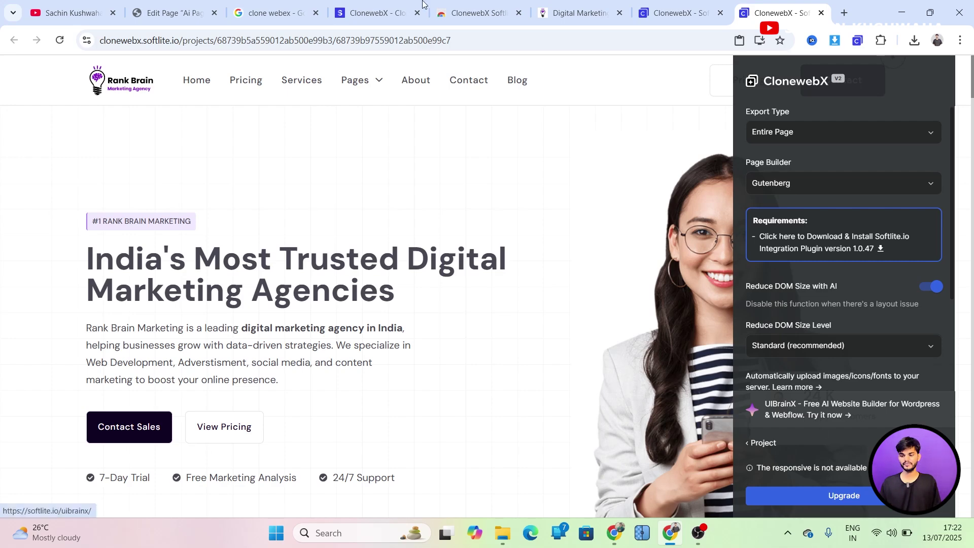
- Paste the copied home page into the empty block of the Ai Pages page in WordPress, waiting while the editor processes it
left_click(205, 3)
left_click(144, 205)
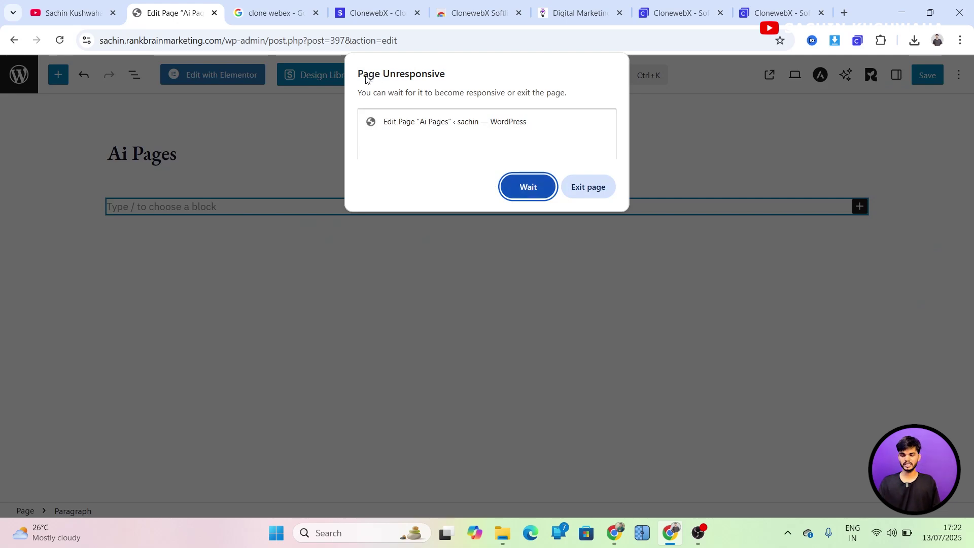
left_click(524, 195)
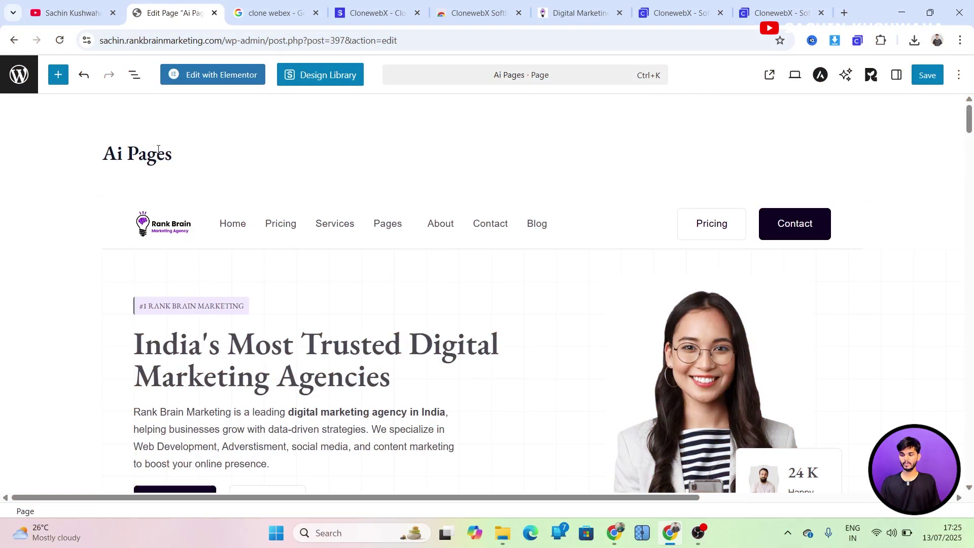
- Examine the pasted home page in the block editor from the hero section down through the sections below
scroll(152, 253, "down", 5)
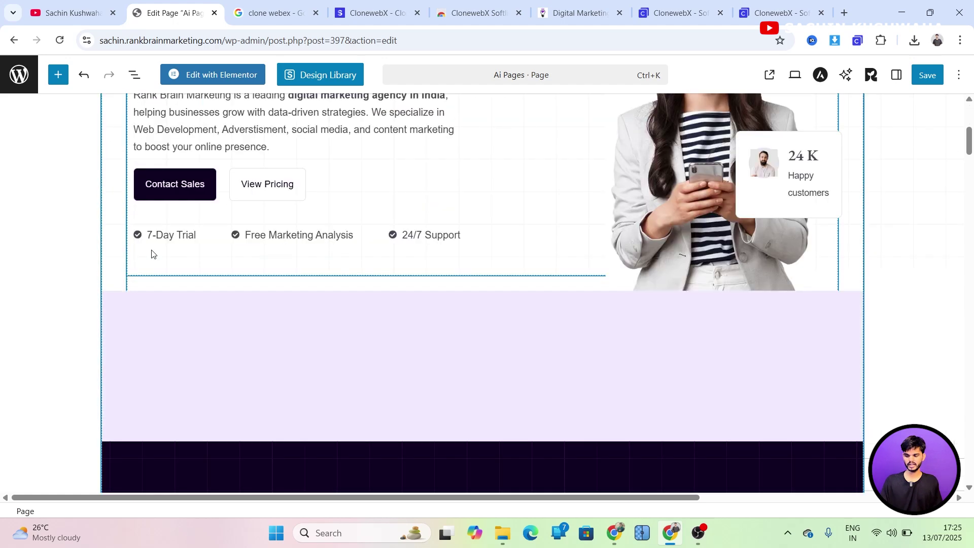
scroll(152, 254, "up", 4)
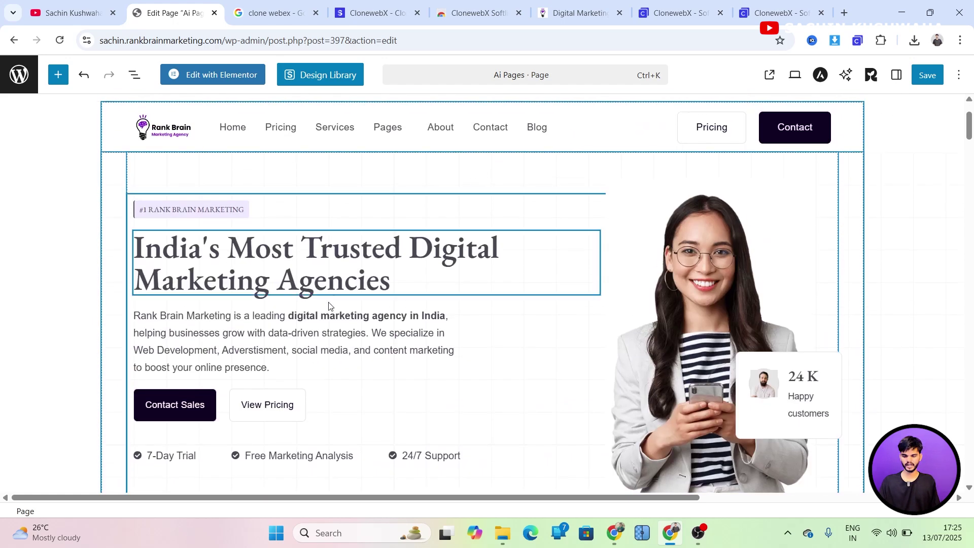
scroll(330, 299, "down", 5)
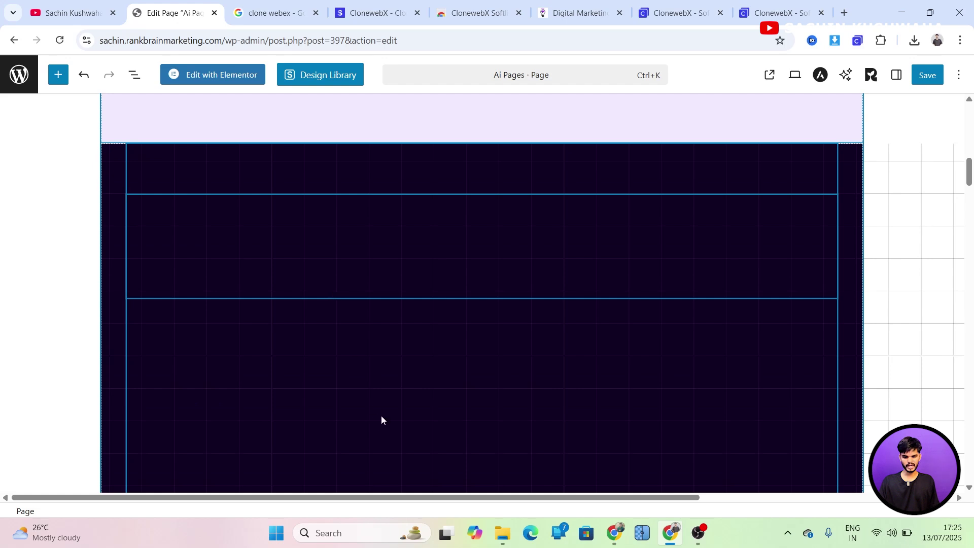
scroll(382, 417, "down", 3)
scroll(383, 416, "down", 3)
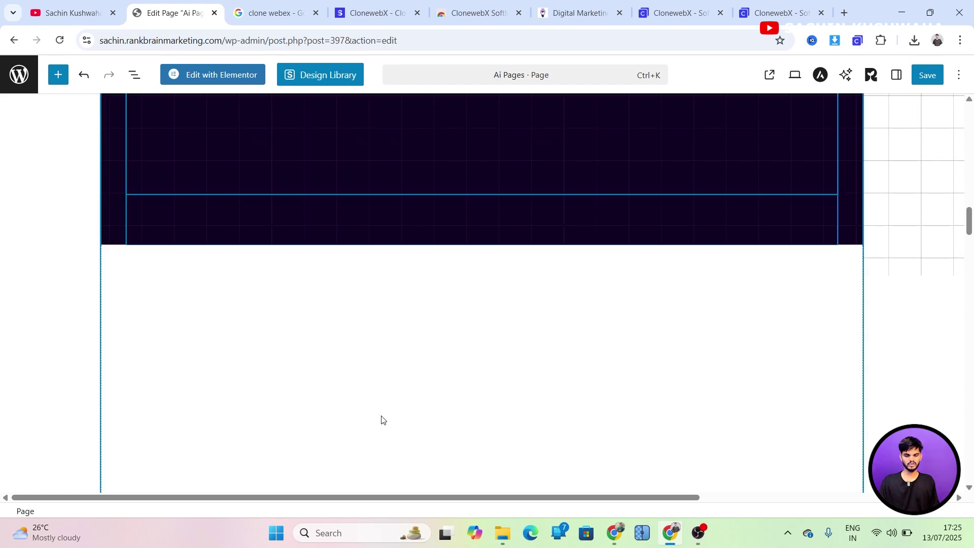
scroll(382, 420, "down", 3)
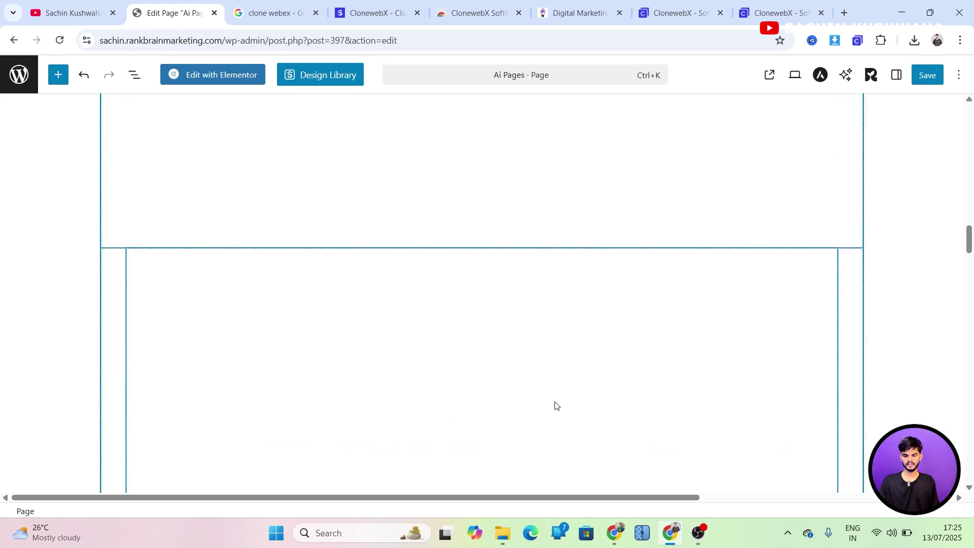
scroll(556, 406, "down", 3)
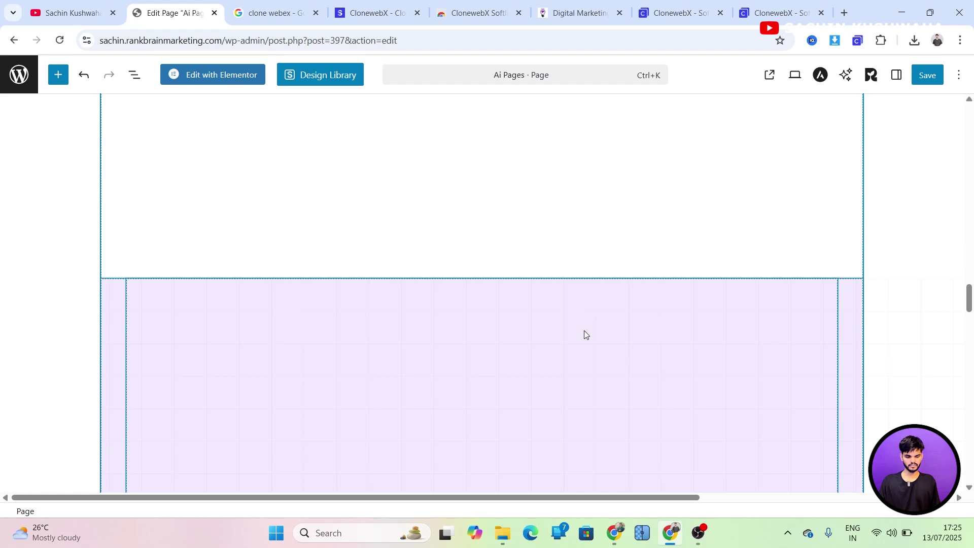